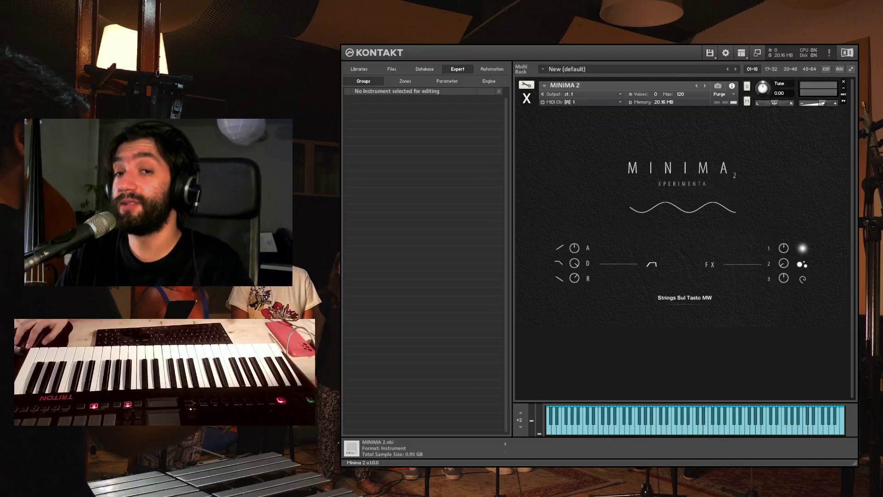
Browse the MINIMA 2 preset categories, from Keyboards to Winds and Choir, and return to the main page
click(686, 298)
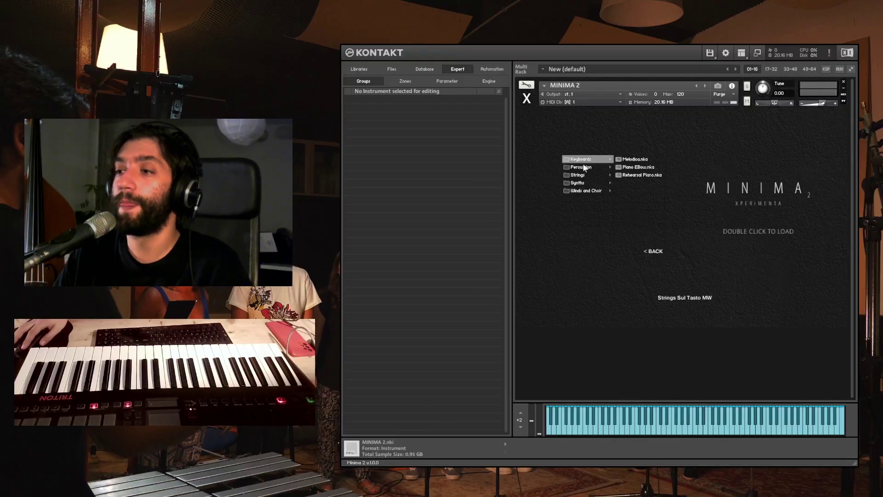
mouse_move(588, 179)
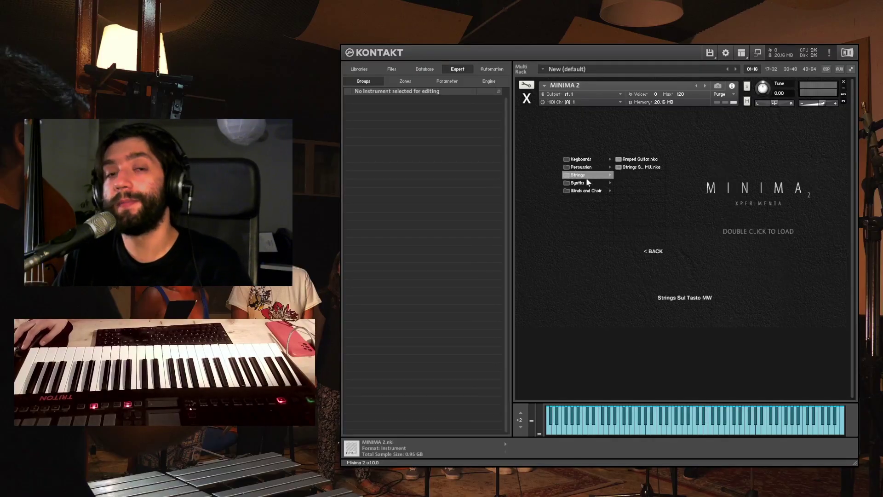
click(651, 252)
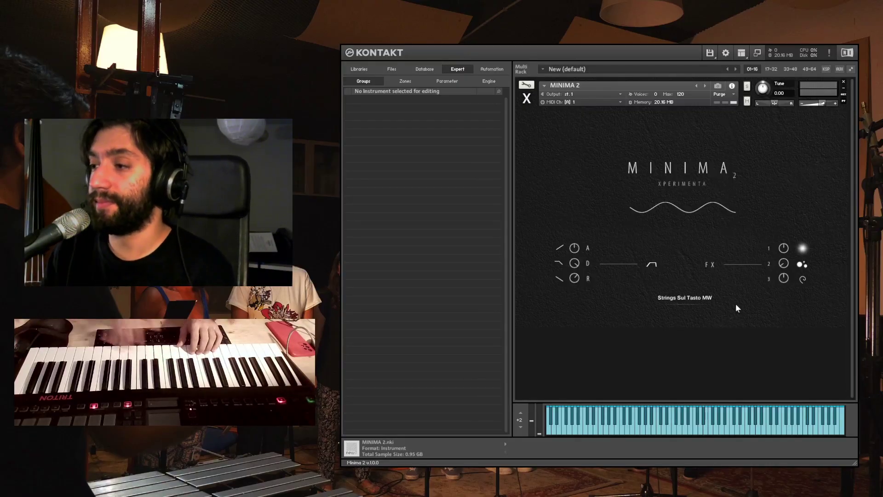
click(700, 299)
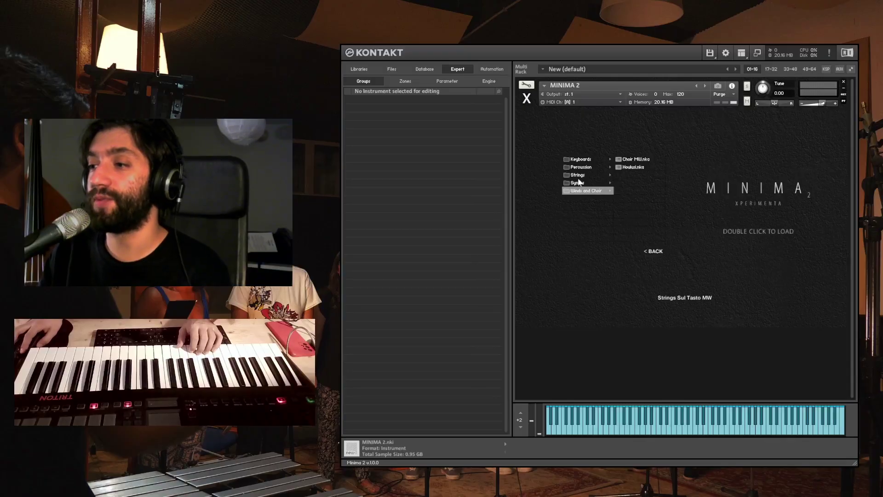
click(581, 167)
click(653, 251)
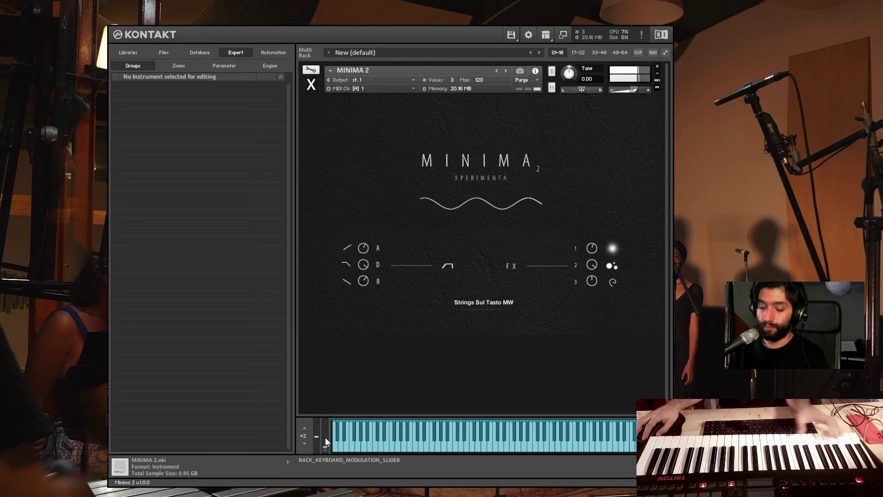
Lower the modulation on the Strings Sul Tasto MW patch, turn FX 1 down to minimum and adjust the FX 3 amount
mouse_move(325, 437)
mouse_down()
mouse_move(327, 413)
mouse_move(331, 442)
mouse_up()
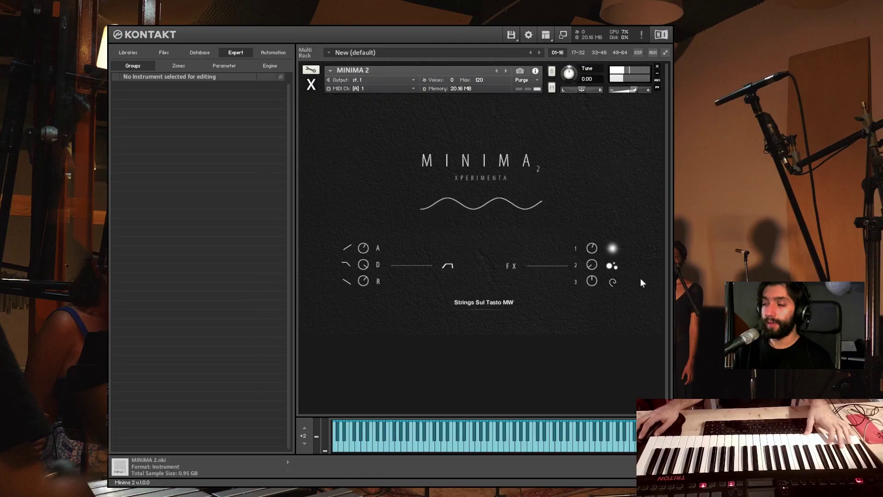
ctrl+click(591, 281)
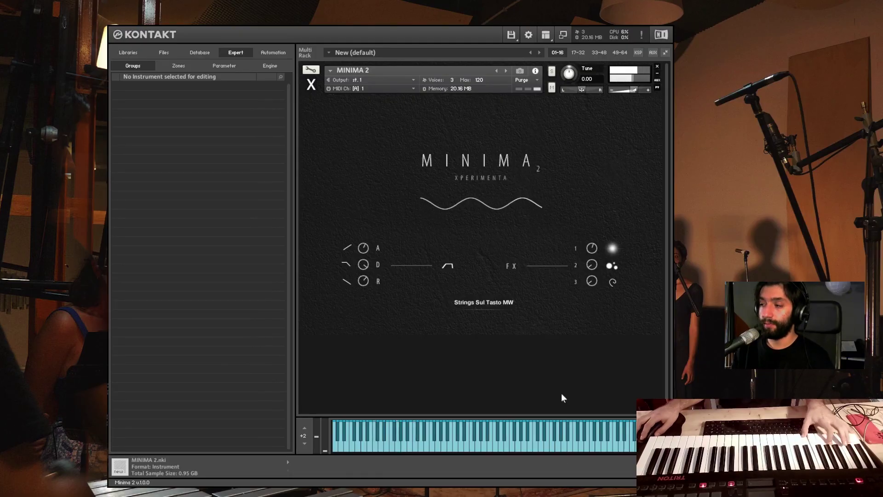
drag(591, 248, 592, 256)
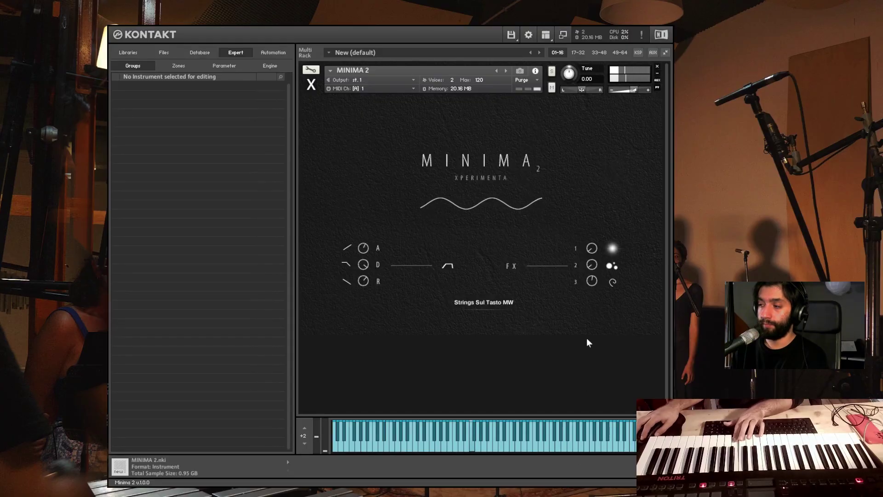
ctrl+click(593, 290)
Load the Melodica preset from the Keyboards category and raise its FX 3 amount
click(497, 304)
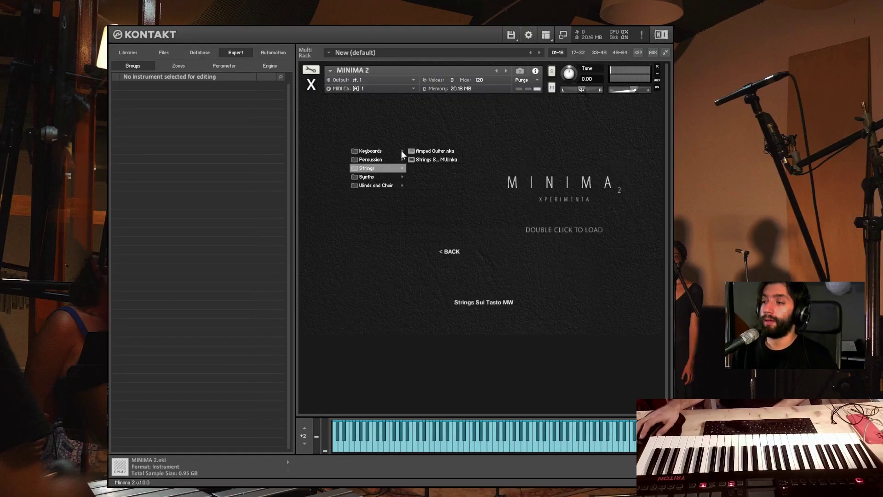
mouse_move(387, 152)
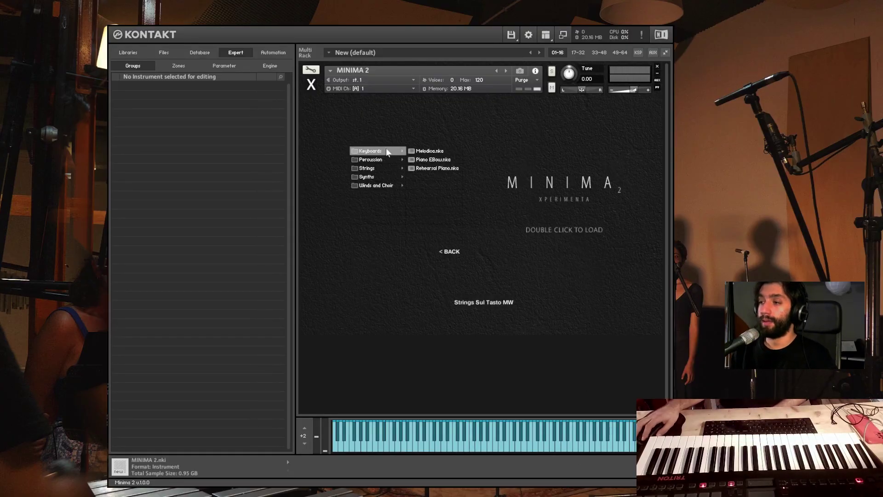
double_click(421, 151)
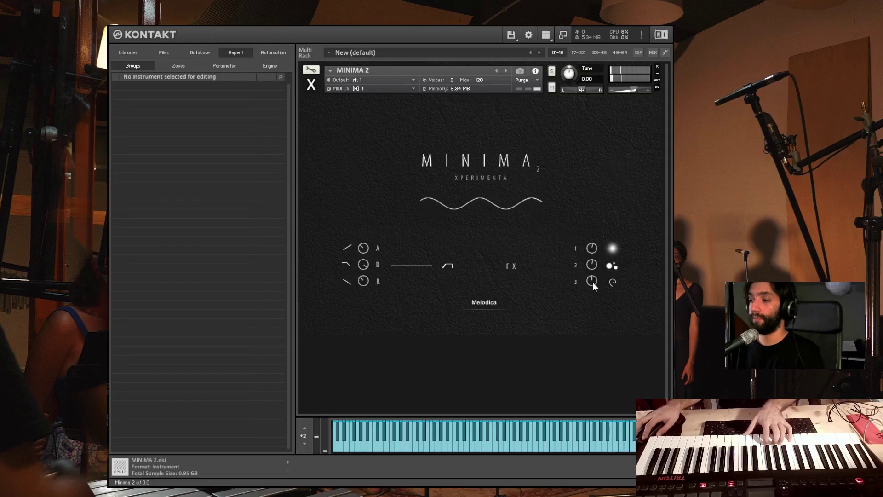
drag(593, 282, 593, 268)
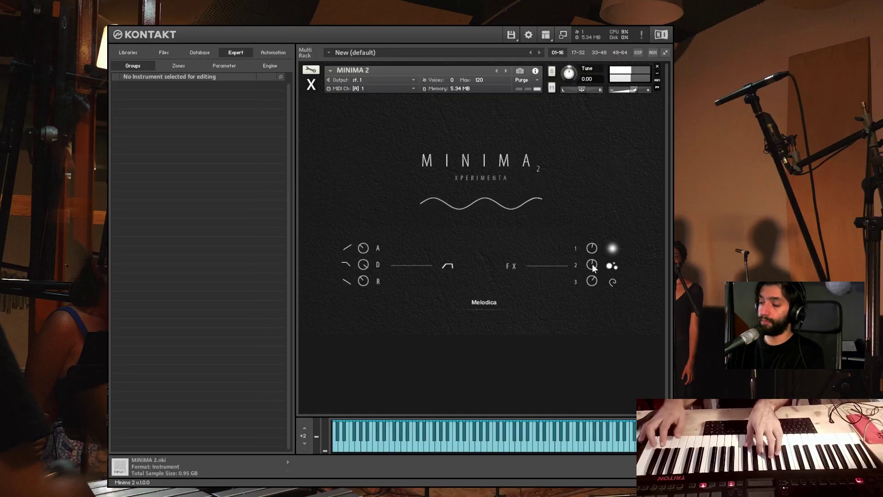
Load the Piano EBow keyboard preset, raise its FX 1 and FX 2 amounts and turn FX 3 down to minimum
click(484, 302)
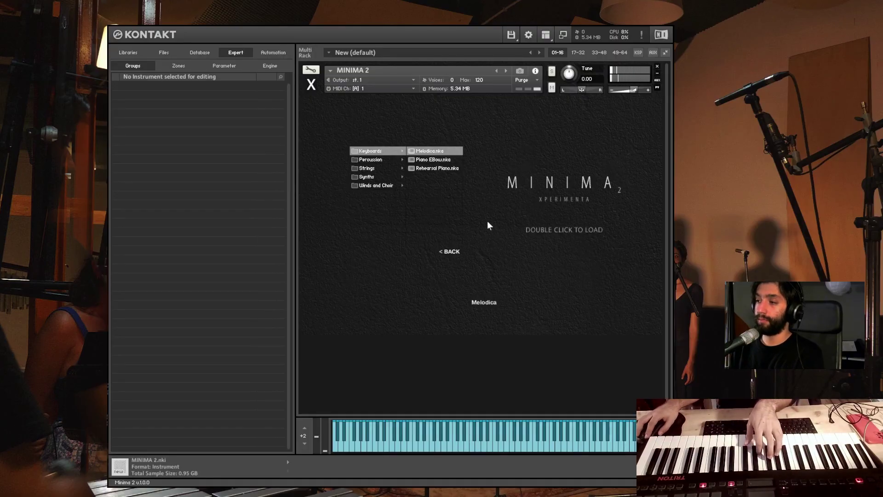
double_click(441, 160)
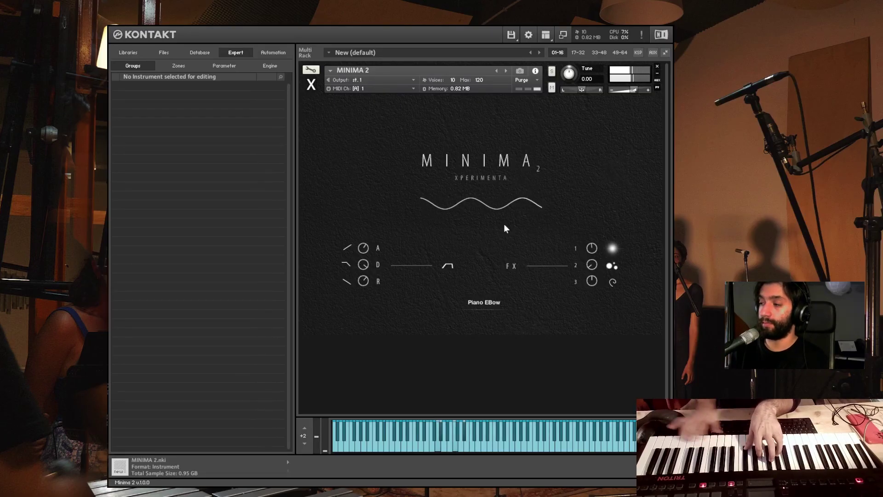
drag(599, 244, 600, 227)
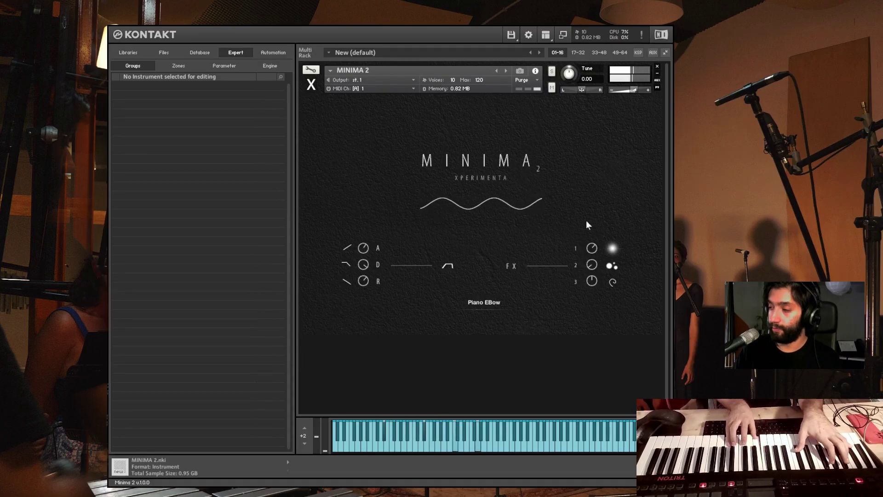
drag(593, 263, 606, 181)
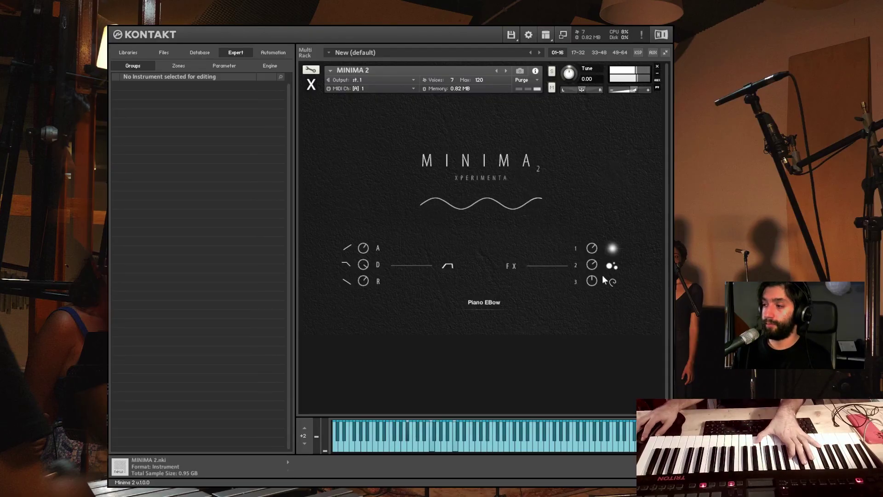
scroll(594, 278, down, 2)
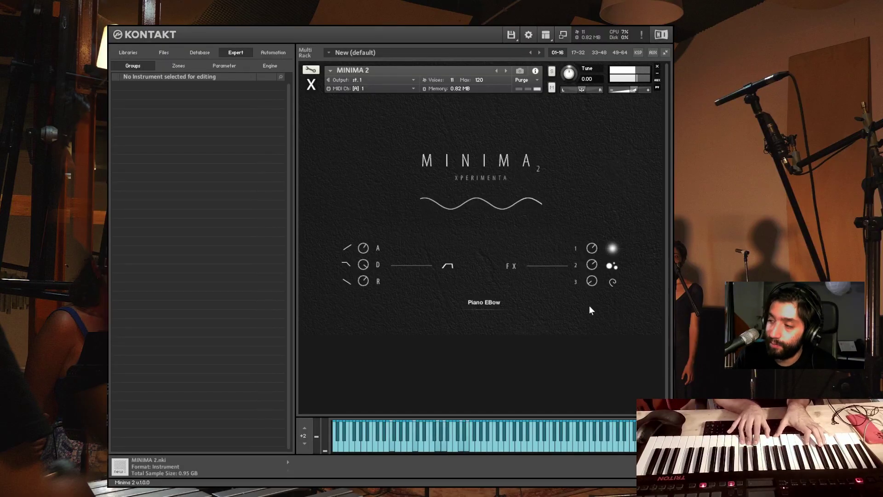
Load the Rehearsal Piano keyboard preset and raise its attack
click(505, 307)
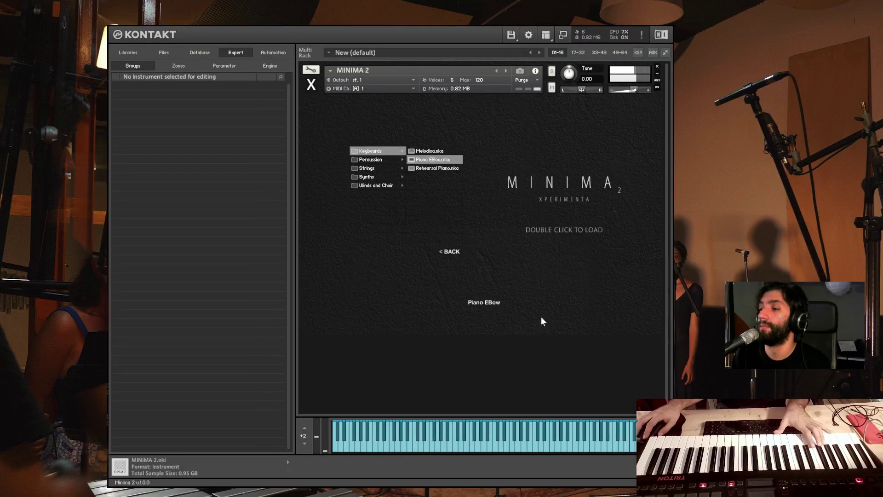
double_click(442, 169)
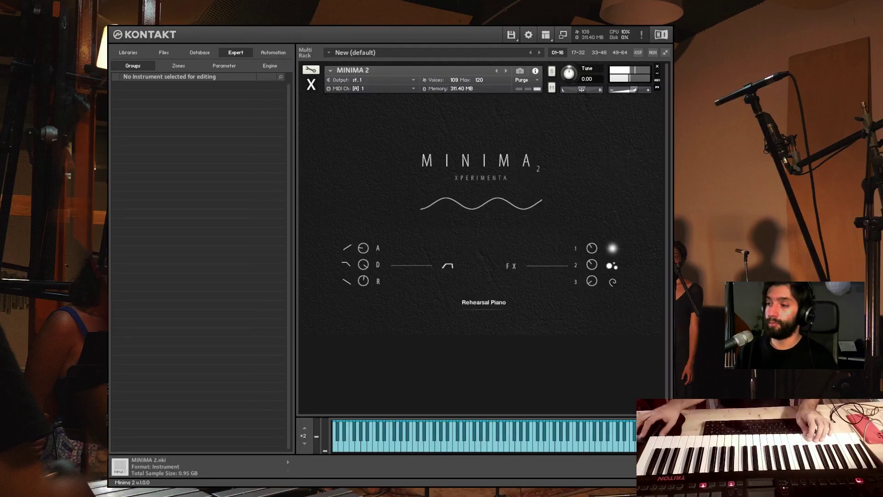
drag(377, 243, 367, 212)
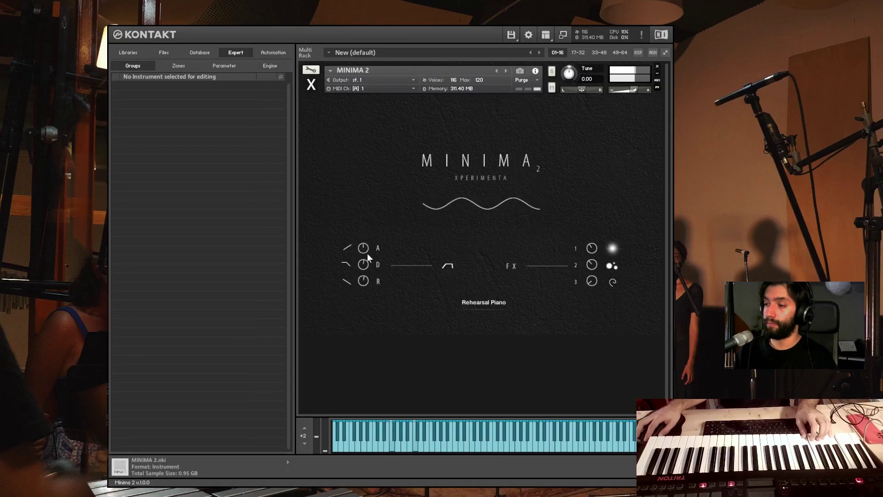
drag(367, 254, 366, 229)
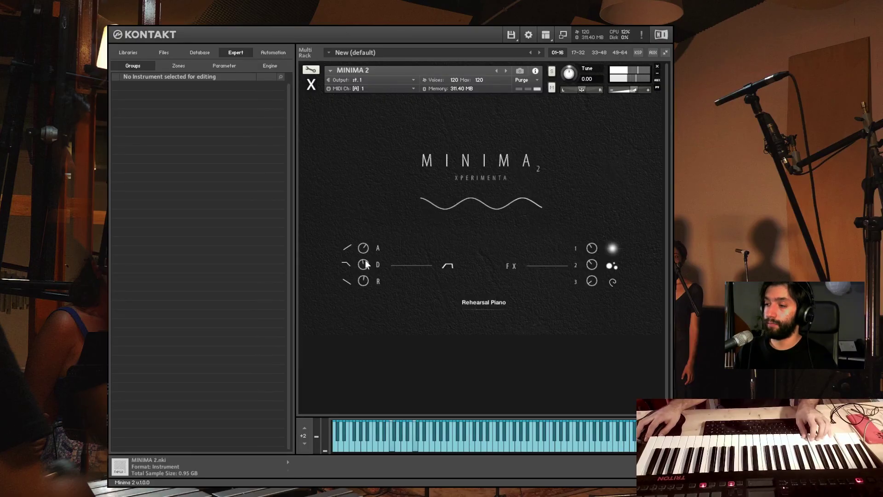
Load the Bass Drum preset from the Percussion category and raise its FX 1 amount
click(484, 302)
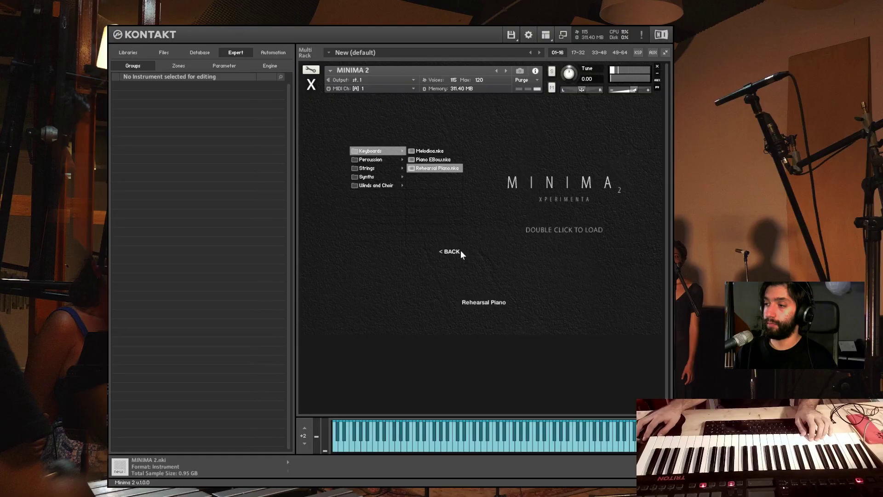
click(380, 161)
double_click(414, 151)
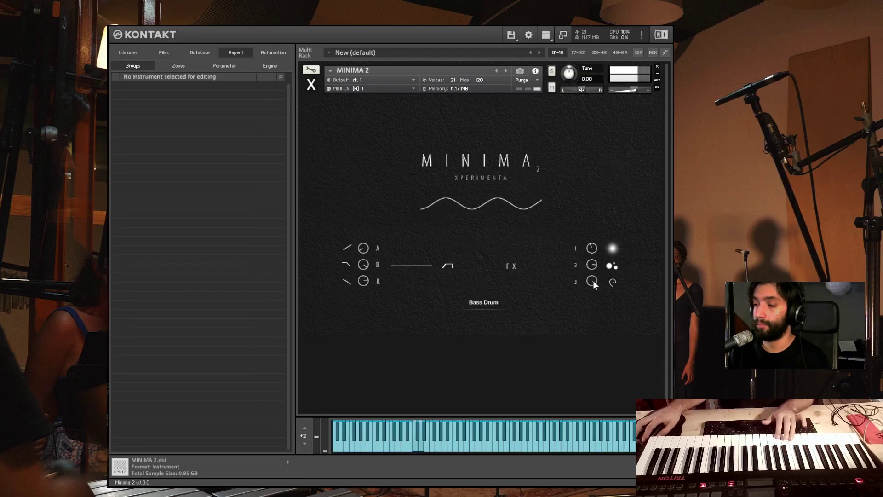
drag(592, 245, 593, 214)
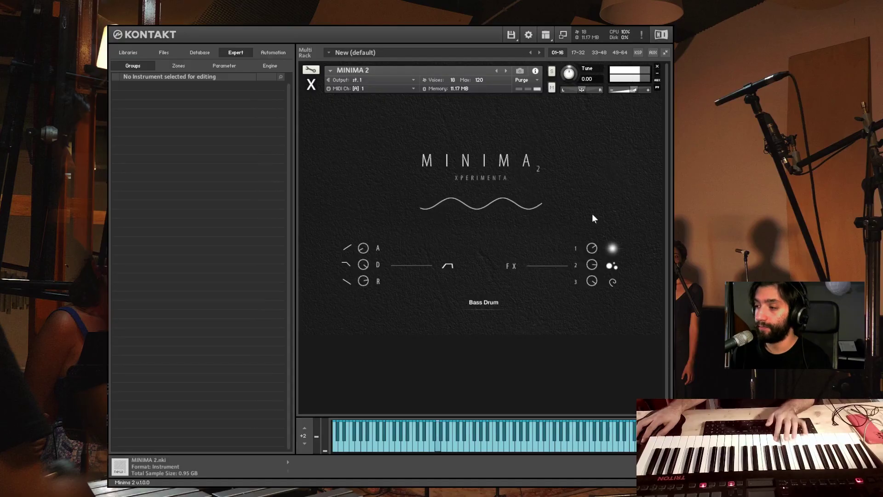
Load the Carillon percussion preset for a try-out, and replace it with the Glass Hit preset
click(476, 302)
click(454, 158)
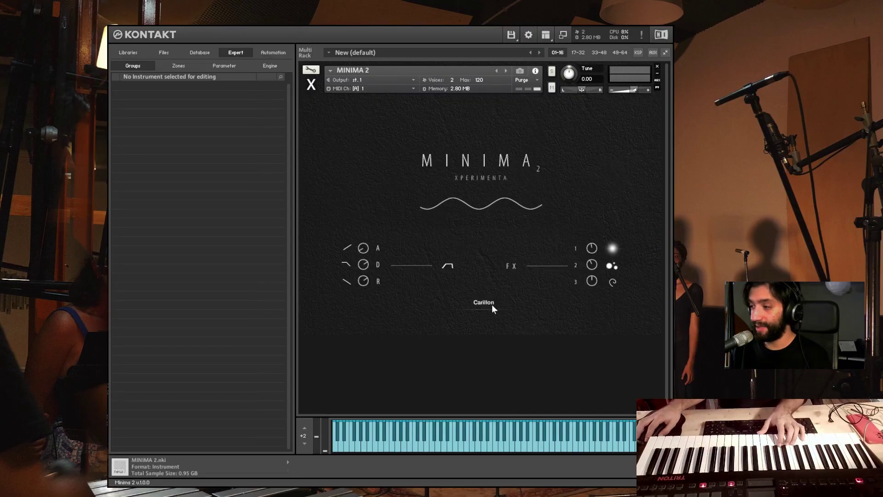
click(489, 303)
double_click(450, 169)
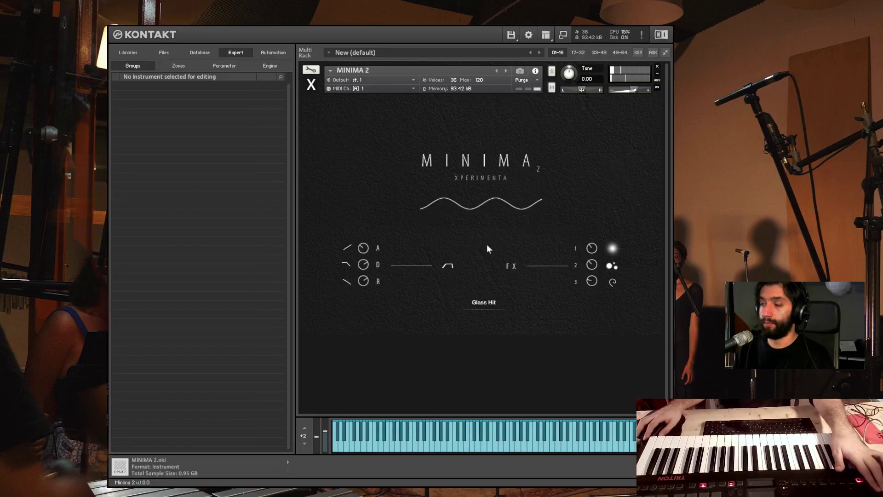
Load the Amped Guitar preset from the Strings category
click(484, 297)
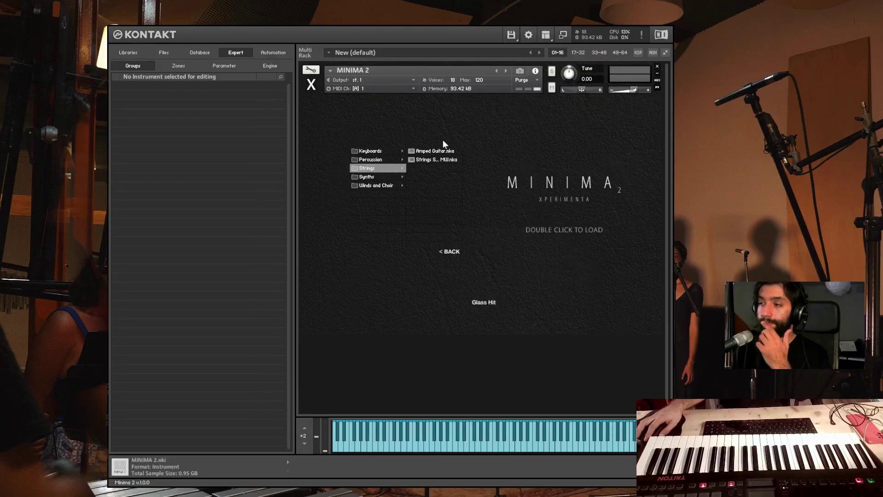
double_click(433, 152)
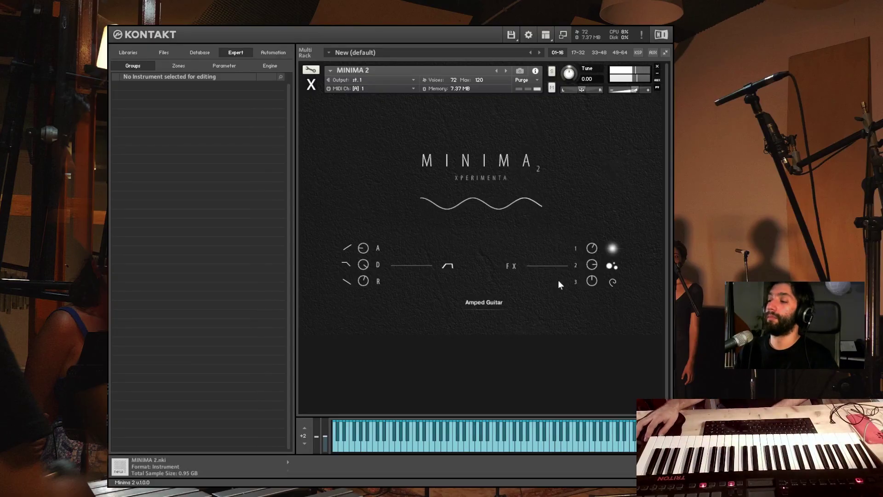
Load the Bells Key preset from the Synths category and raise its three FX amounts
click(432, 214)
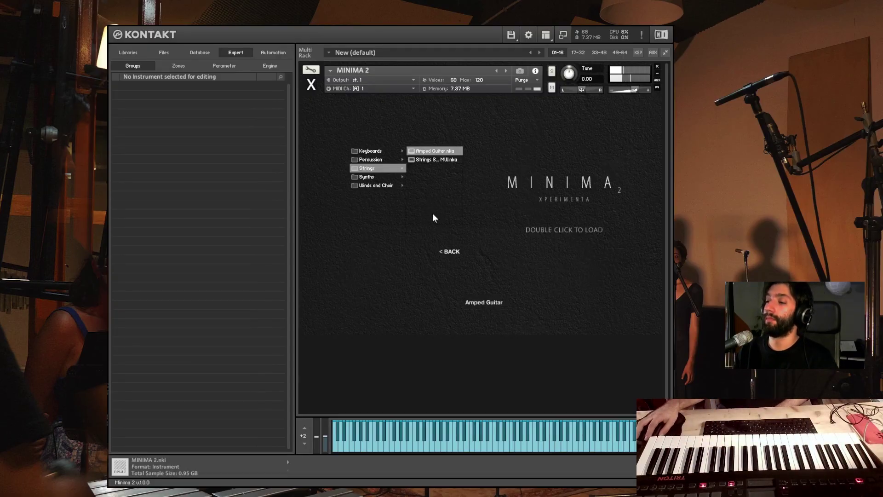
click(382, 178)
double_click(429, 152)
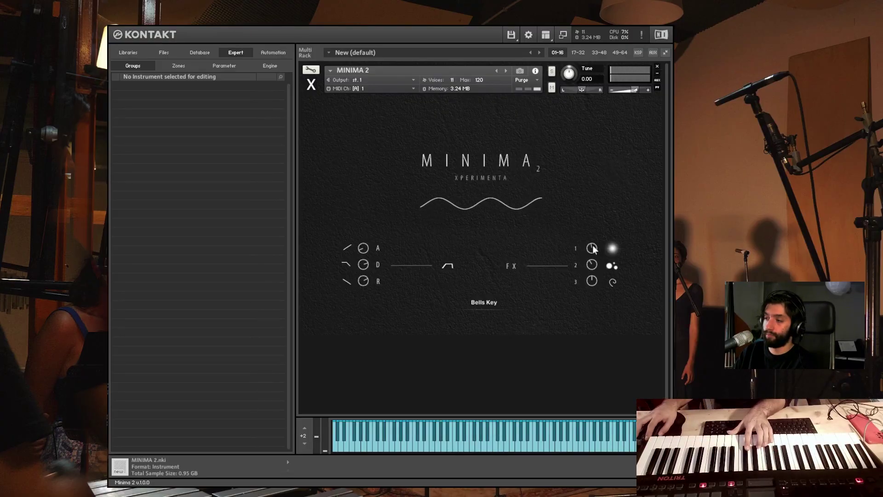
drag(593, 247, 598, 206)
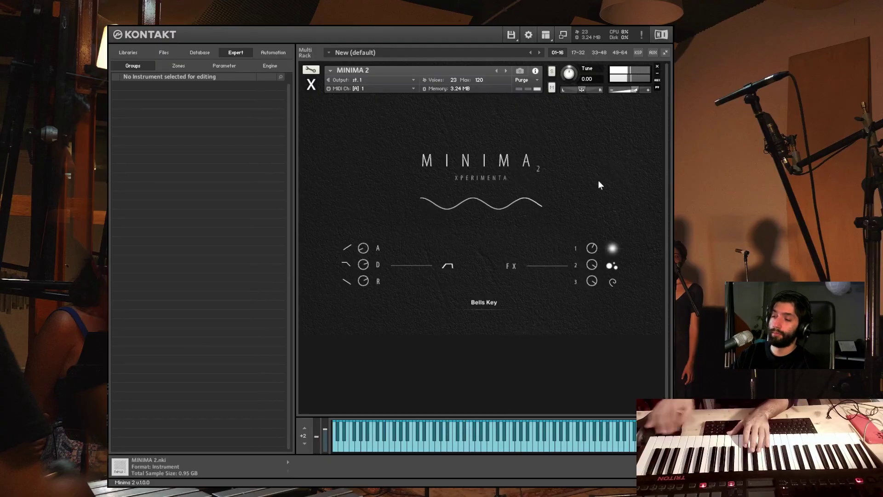
Load the Detune Strings synth preset and adjust its FX 2 and FX 3 amounts
click(491, 302)
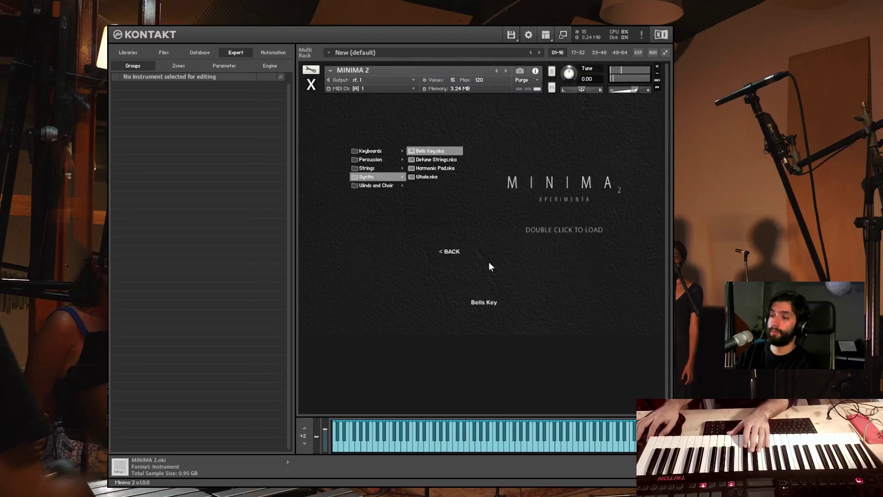
double_click(454, 160)
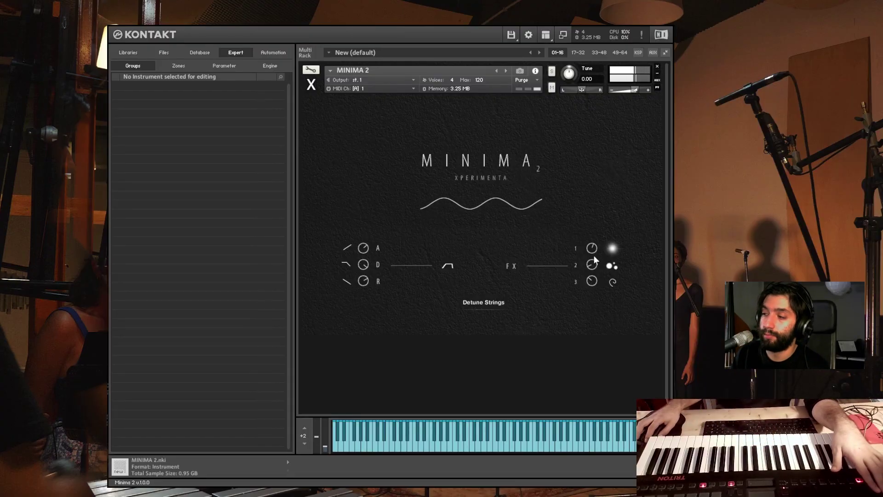
drag(594, 258, 615, 149)
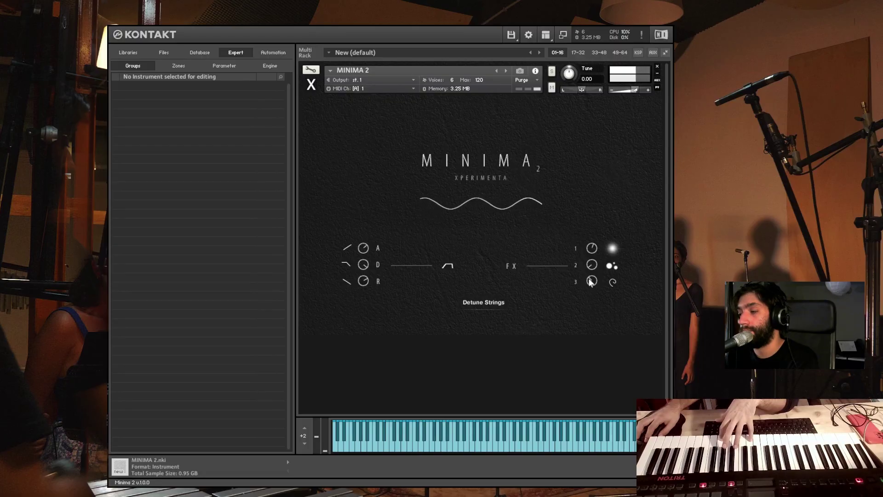
drag(591, 282, 596, 260)
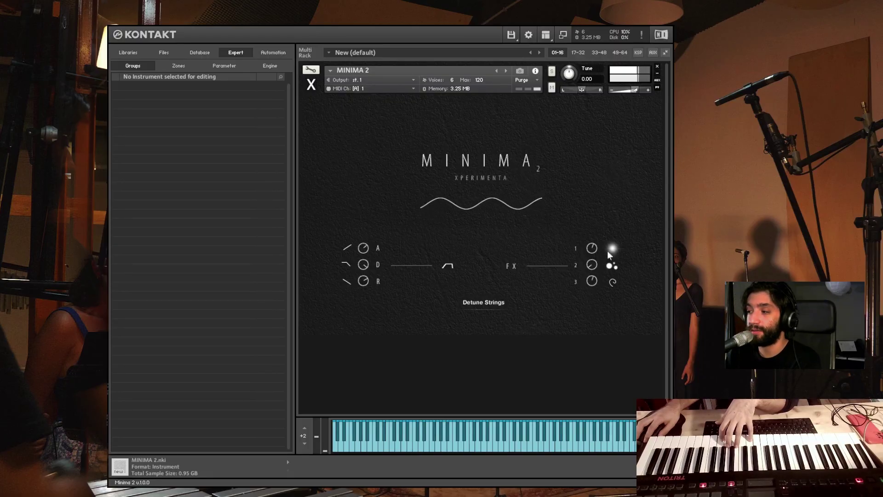
Lower the FX 3 amount of Detune Strings, and load the Harmonic Pad synth preset with adjusted FX amounts
drag(592, 281, 602, 304)
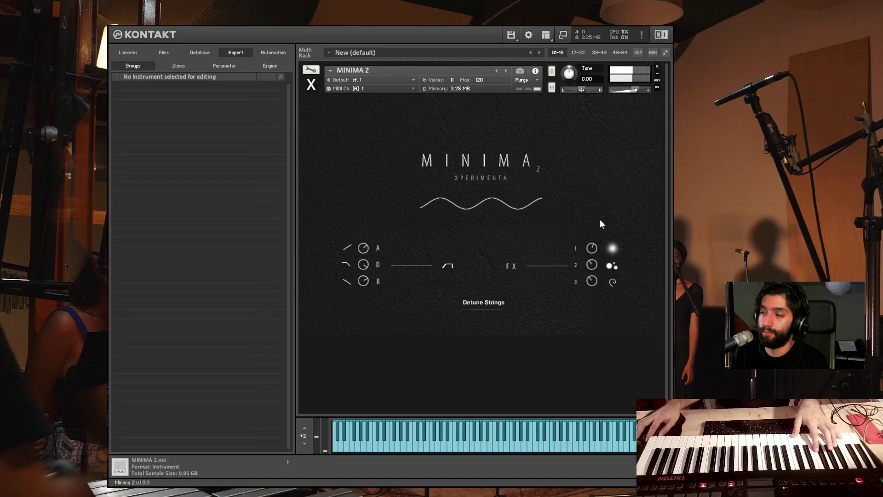
click(488, 298)
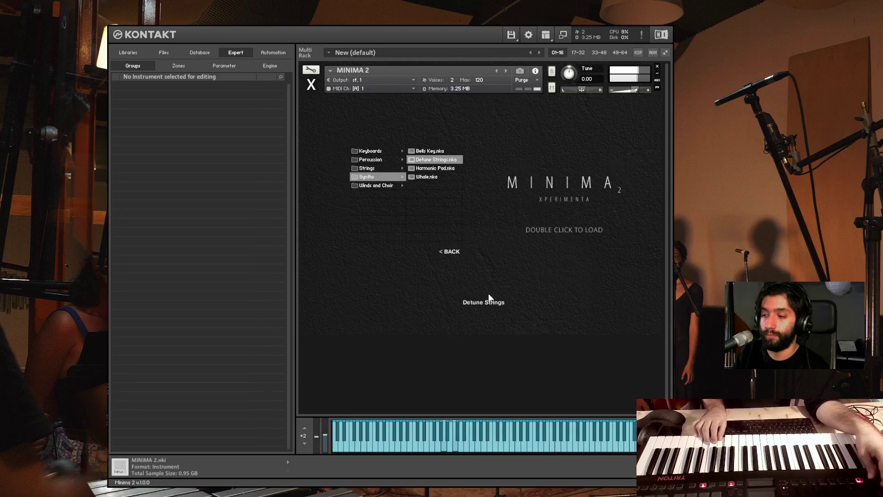
double_click(434, 168)
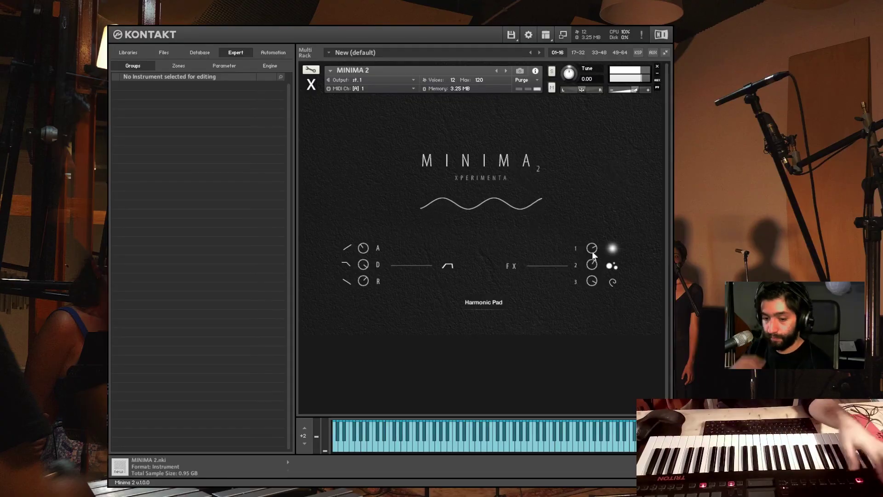
drag(591, 280, 587, 314)
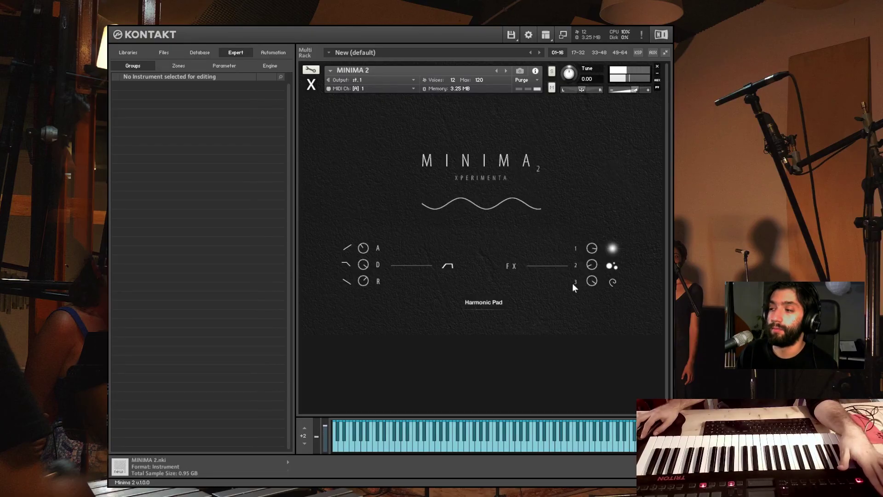
Load the Whale preset from the Synths category and try different FX 2 amounts
click(490, 303)
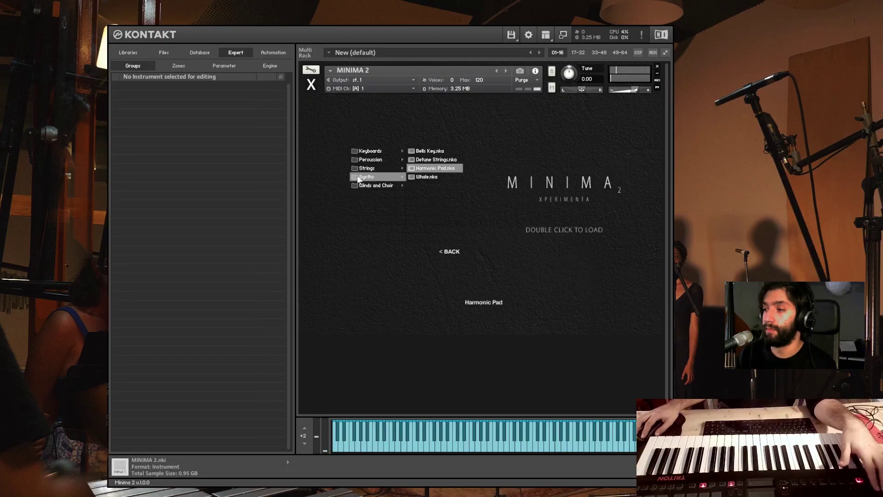
double_click(421, 178)
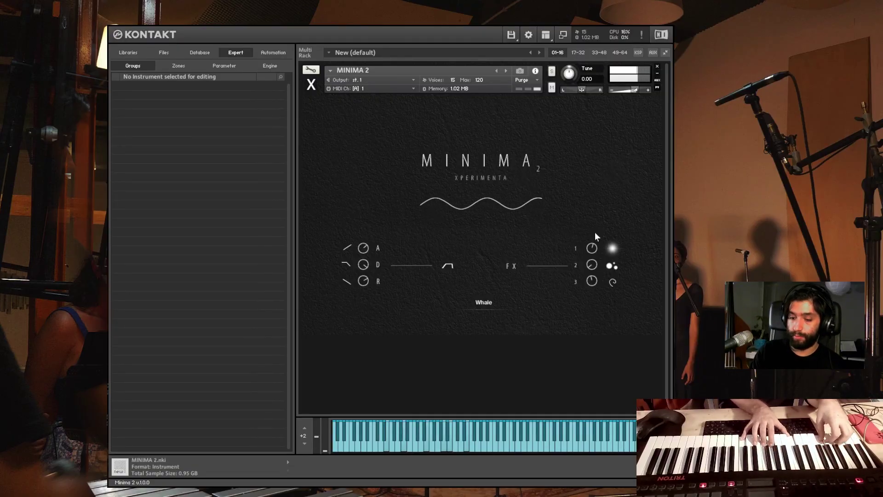
drag(592, 244, 623, 153)
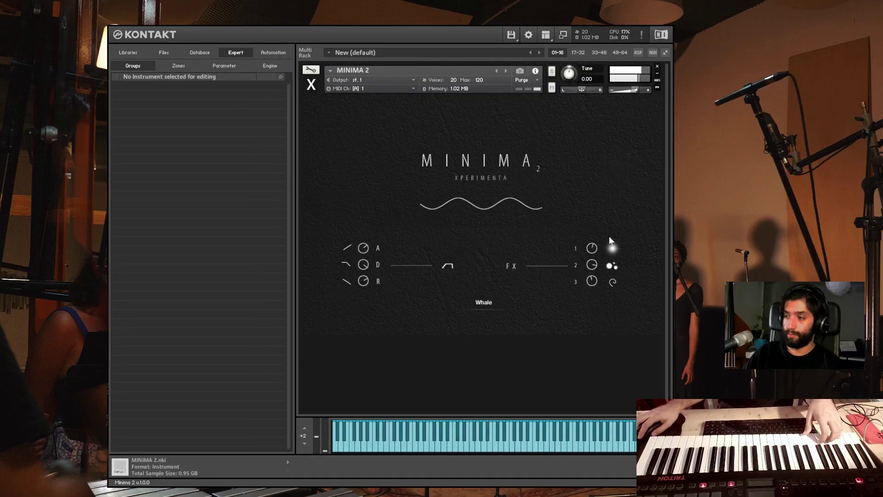
drag(593, 265, 599, 349)
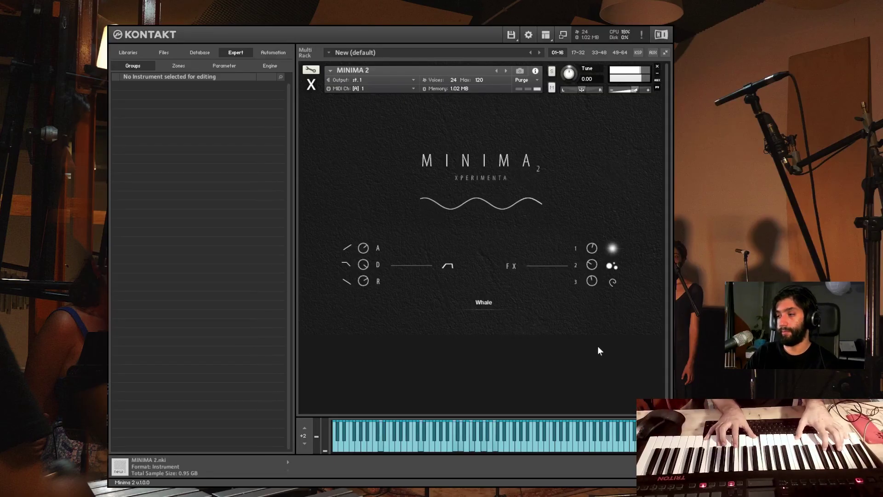
Load the Choir MW preset from the Winds and Choir category
click(484, 303)
click(403, 185)
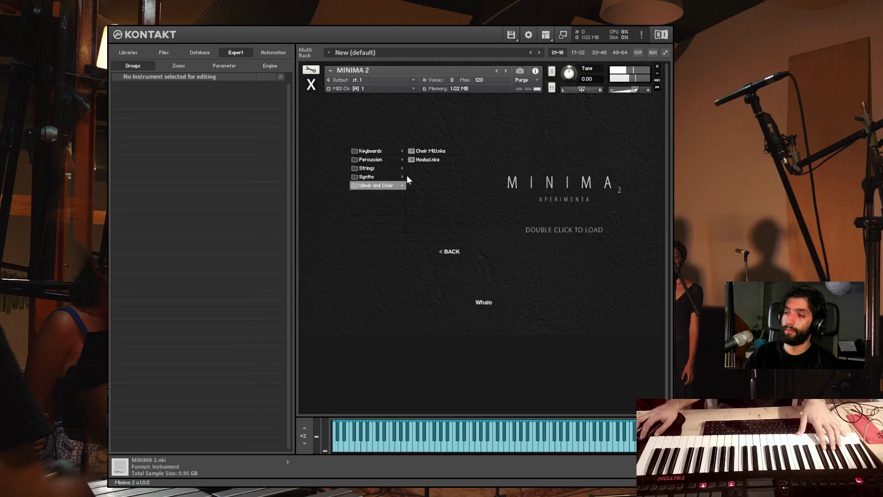
double_click(426, 152)
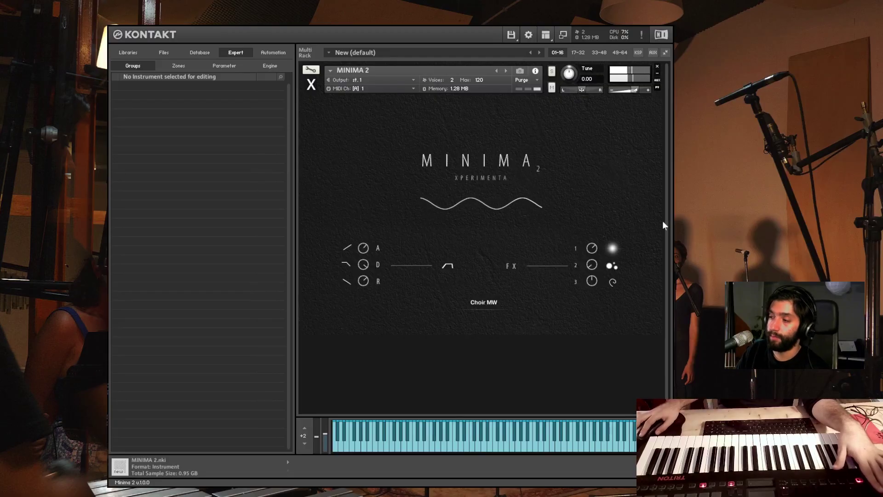
Load the Houlusi preset from the Winds and Choir category and adjust its three FX amounts
click(482, 302)
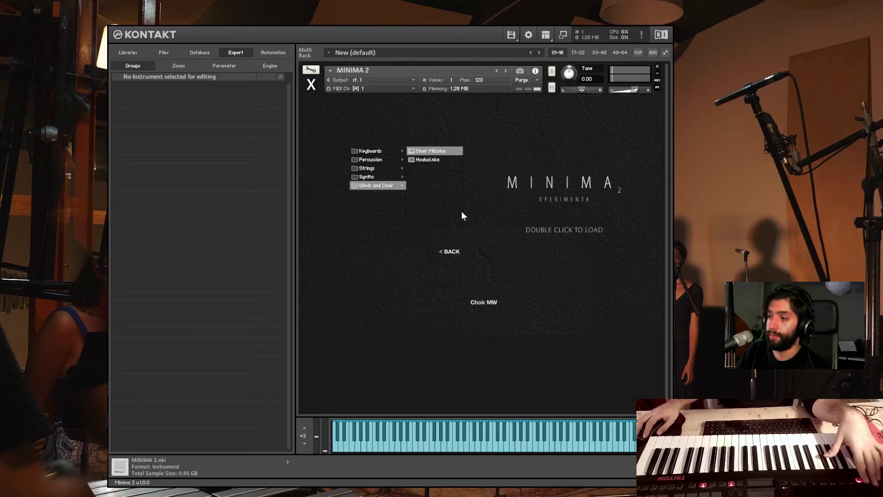
double_click(436, 160)
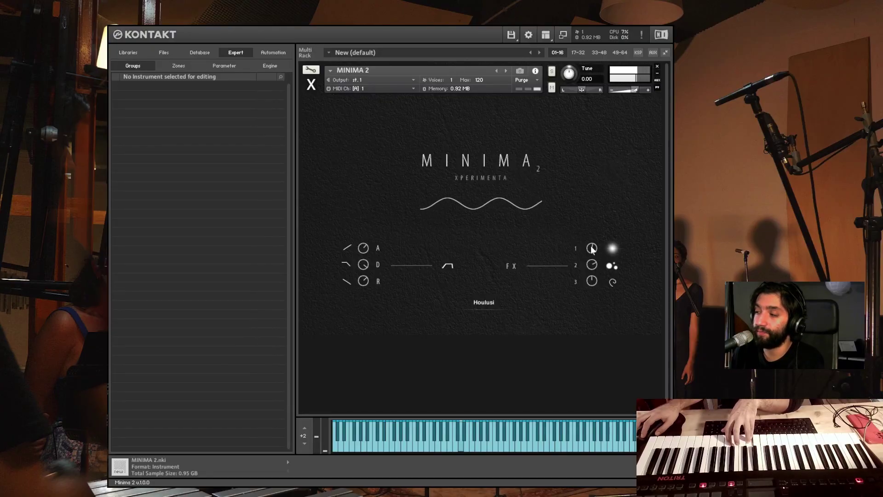
drag(591, 246, 598, 259)
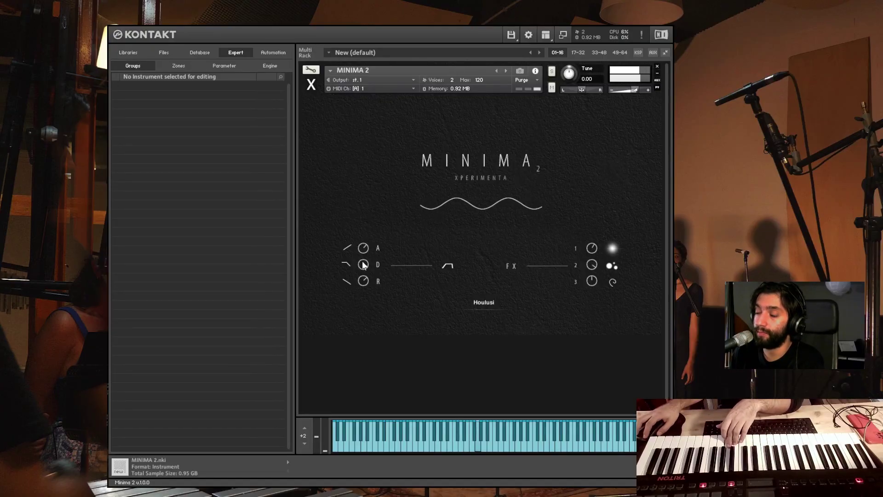
click(613, 282)
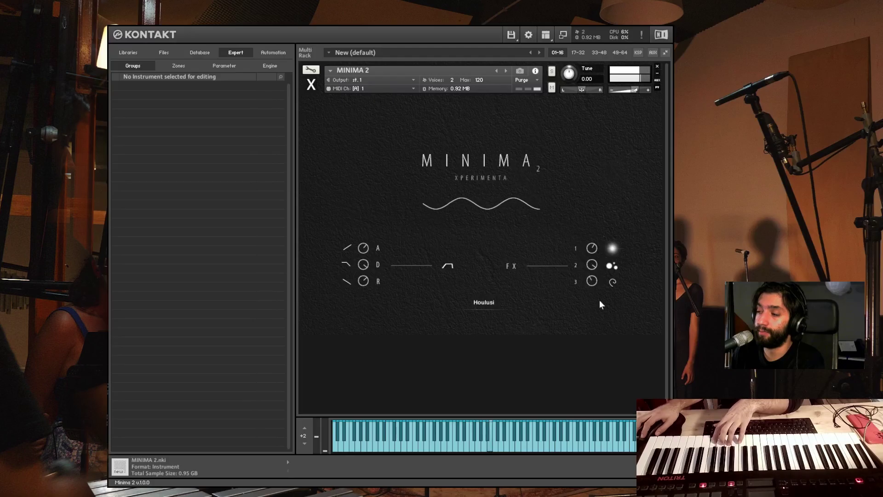
drag(591, 273, 597, 305)
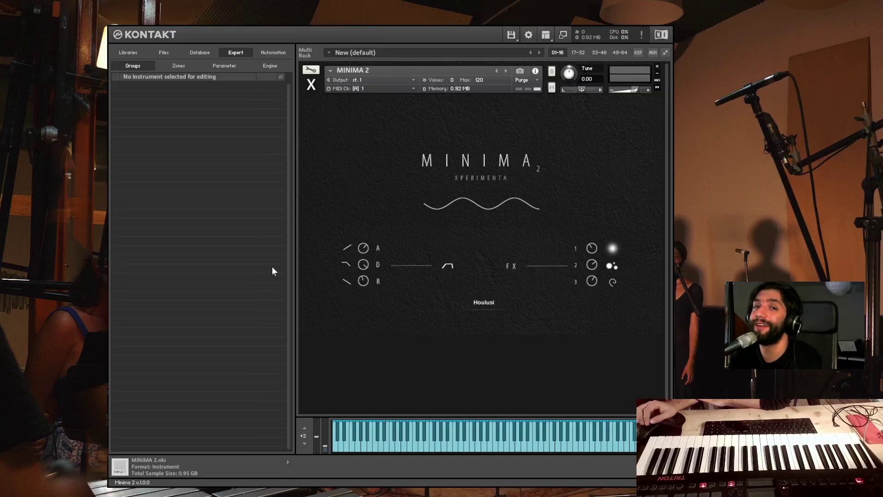
View the preset browser's categories once more and return to the instrument's main page
click(488, 302)
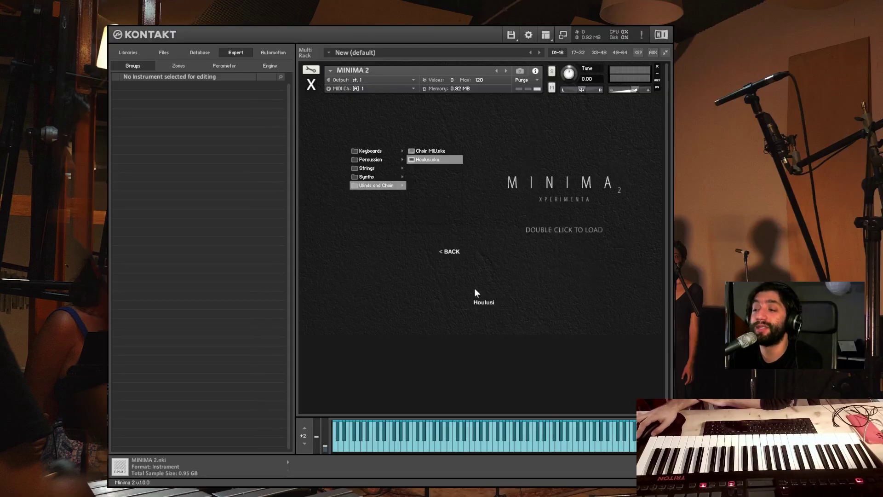
click(451, 252)
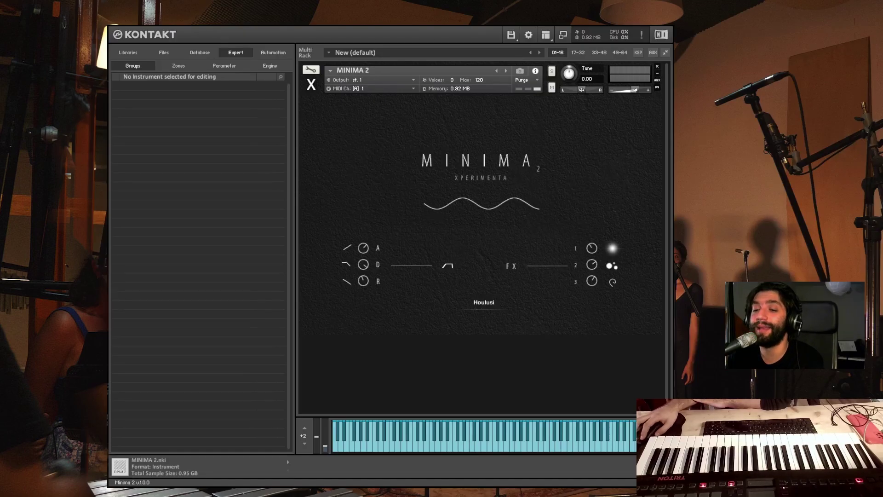